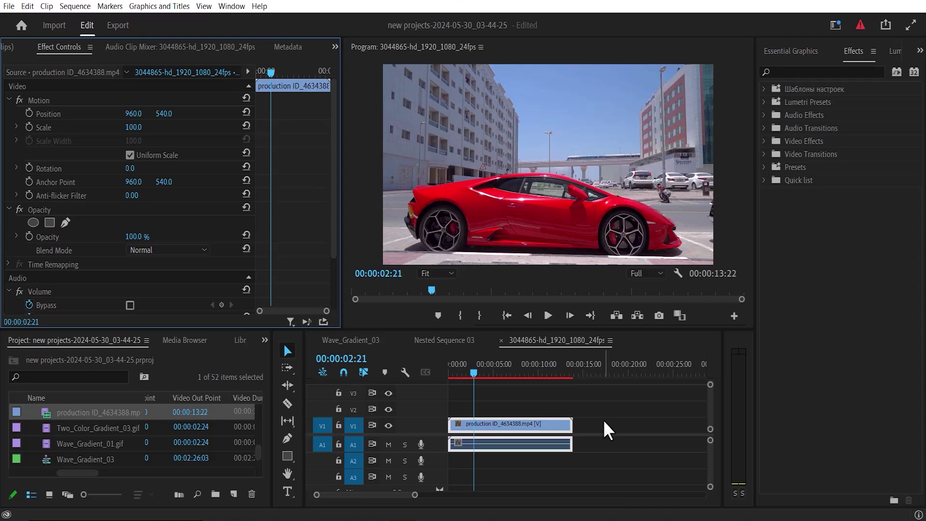
# - Find Change to Color in the Effects panel and drag it onto the red car clip on V1
pyautogui.moveTo(474, 375); pyautogui.dragTo(526, 374)
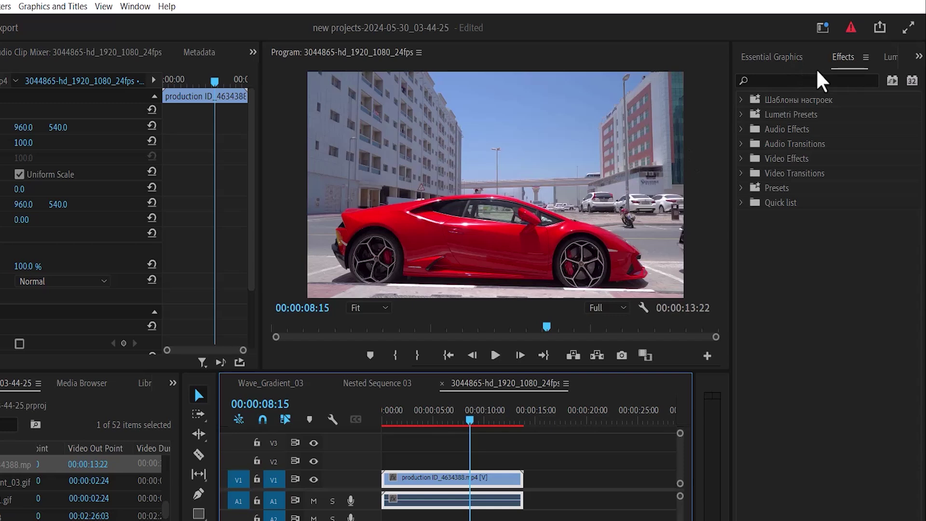
pyautogui.click(806, 81)
pyautogui.write('change')
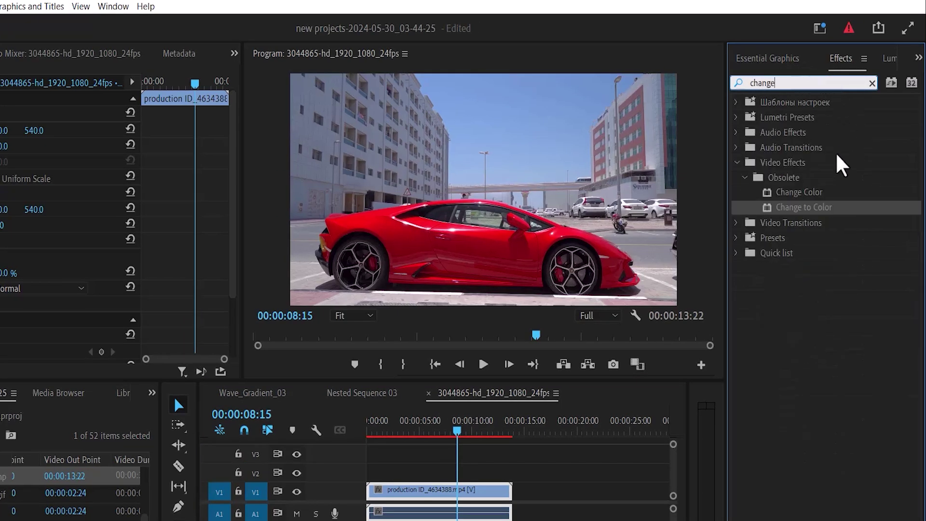
pyautogui.moveTo(804, 206)
pyautogui.mouseDown()
pyautogui.moveTo(651, 331)
pyautogui.moveTo(507, 491)
pyautogui.mouseUp()
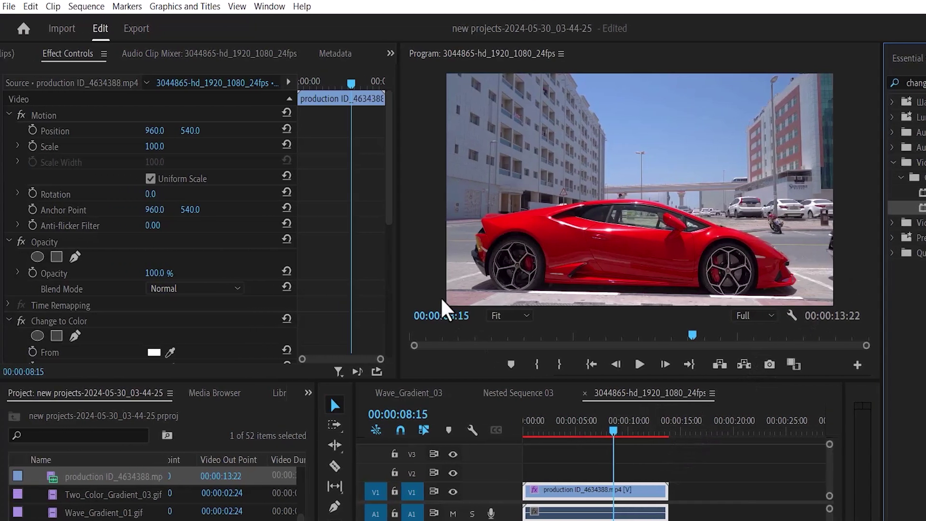
pyautogui.scroll(-5, 390, 289)
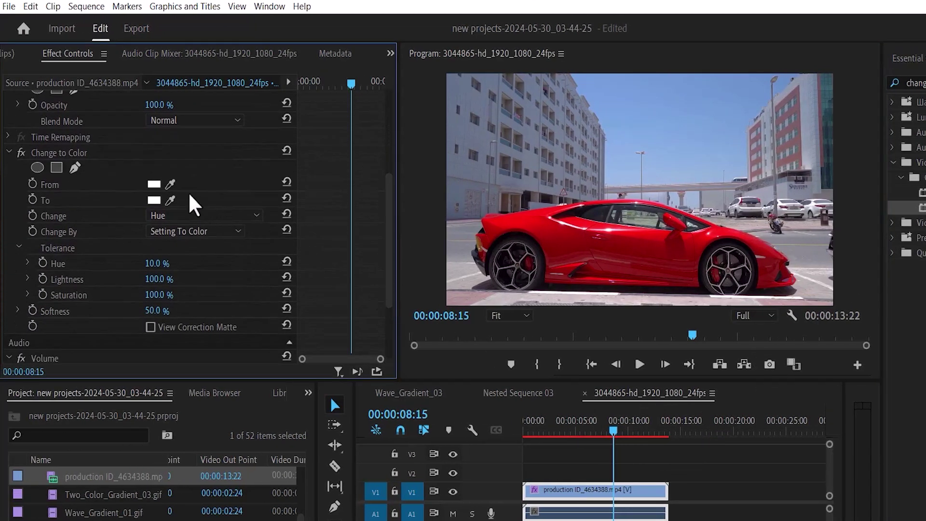
# - Set Change to Color to replace the car's sampled red with a bright green
pyautogui.click(170, 184)
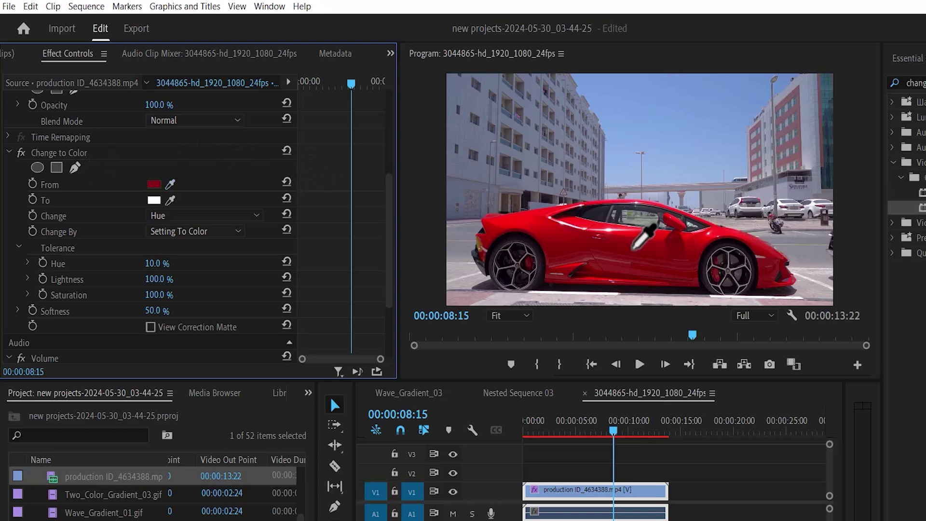
pyautogui.click(644, 235)
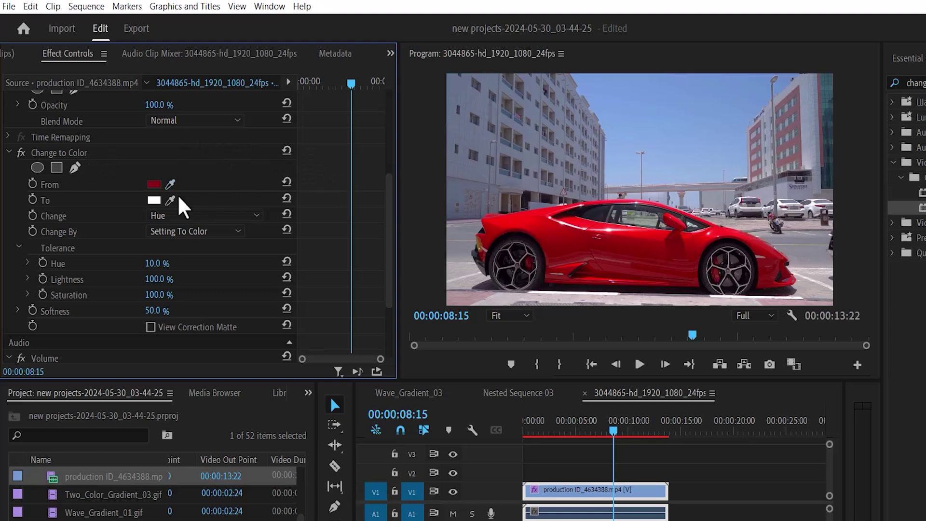
pyautogui.click(154, 200)
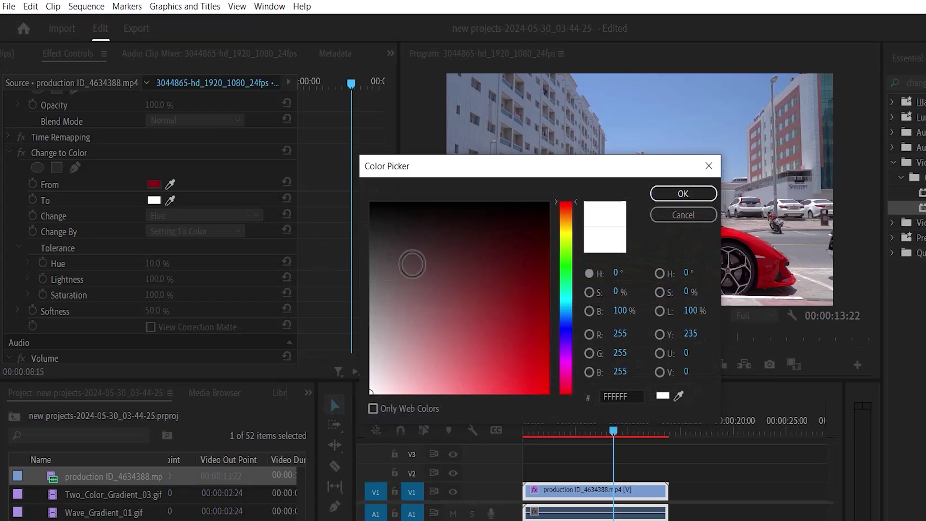
pyautogui.click(565, 265)
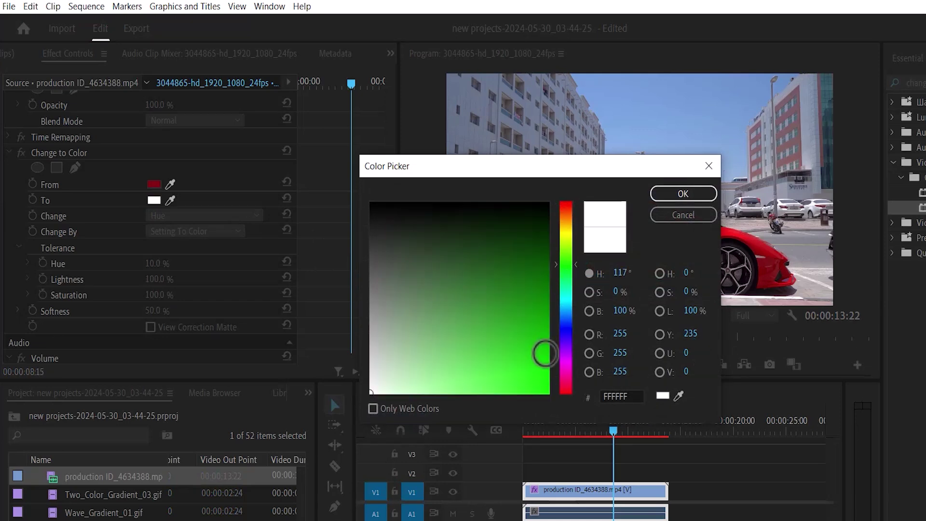
pyautogui.click(544, 353)
pyautogui.click(682, 193)
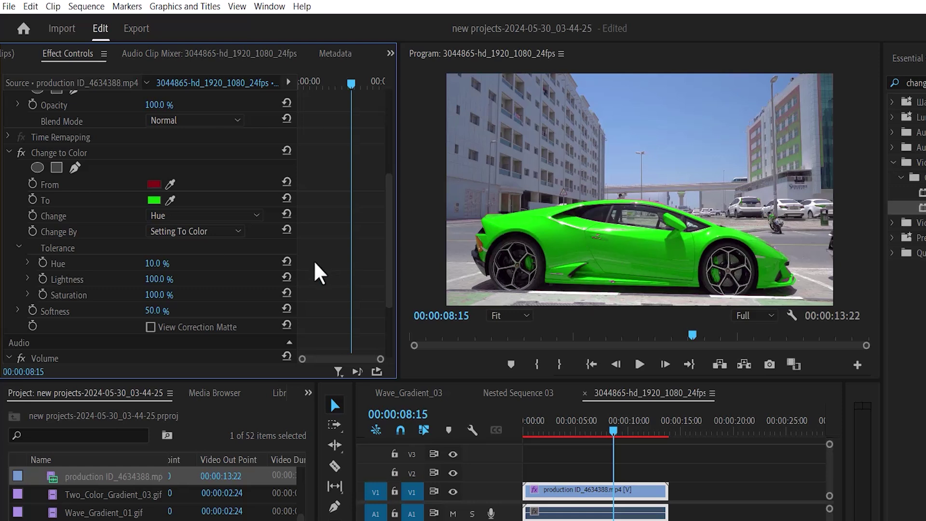
# - Enter 30 as the Change to Color hue tolerance
pyautogui.click(157, 264)
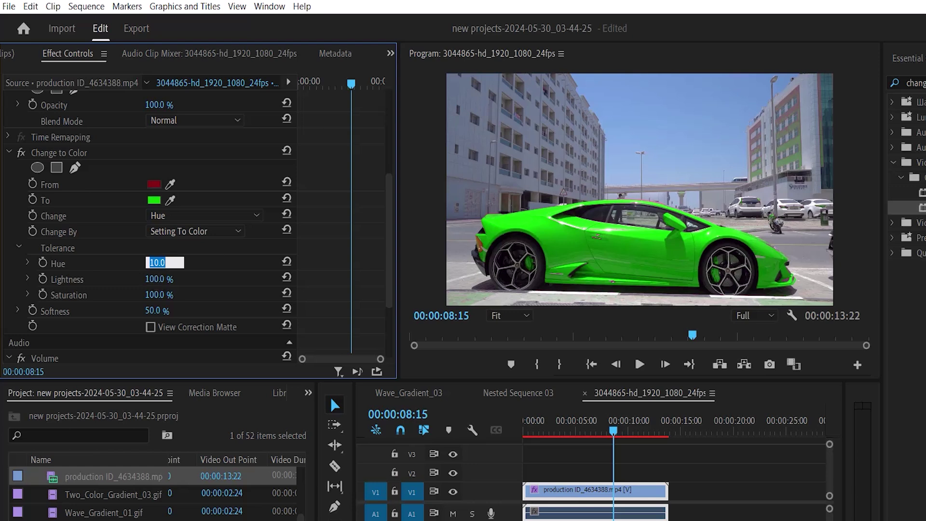
pyautogui.write('30')
pyautogui.write('.0 %')
pyautogui.press('Return')
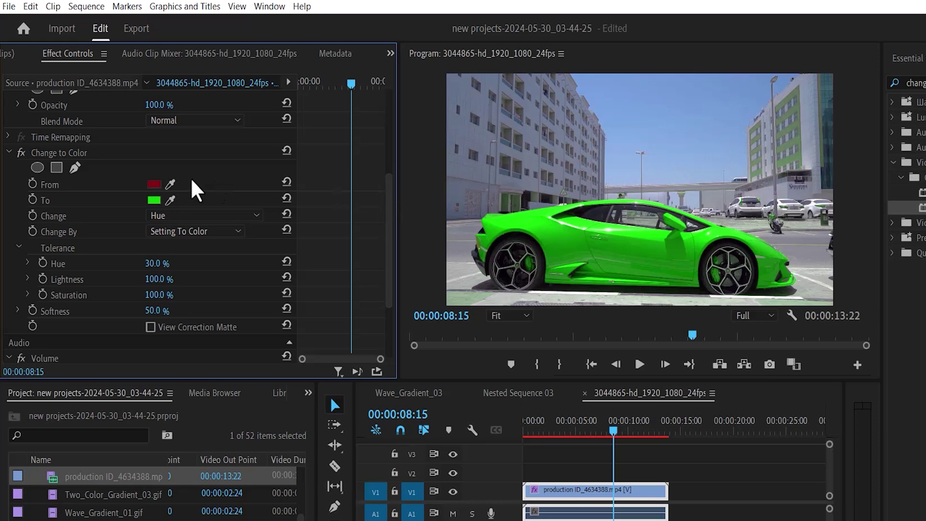
# - Draw a free bezier mask on Change to Color, tracing an outline around the car
pyautogui.click(75, 167)
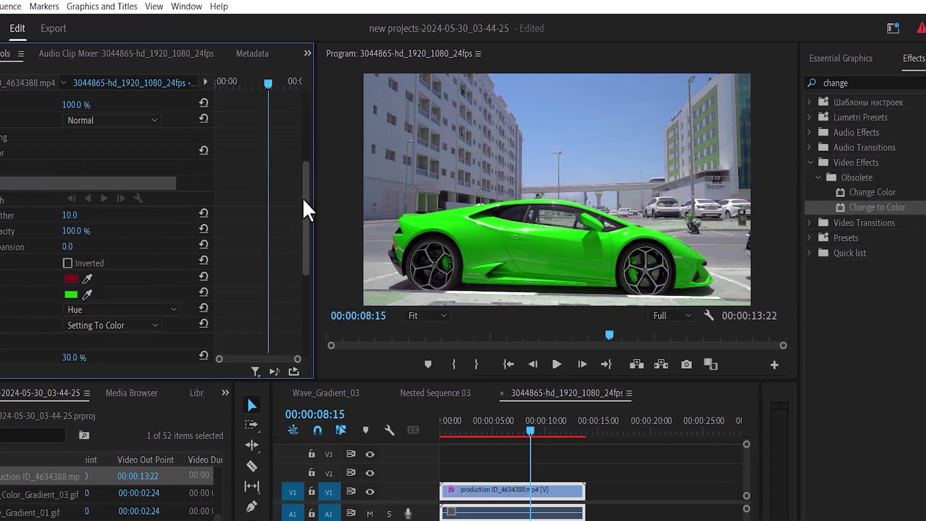
pyautogui.moveTo(398, 208)
pyautogui.mouseDown()
pyautogui.moveTo(423, 315)
pyautogui.moveTo(717, 271)
pyautogui.moveTo(553, 210)
pyautogui.moveTo(391, 213)
pyautogui.mouseUp()
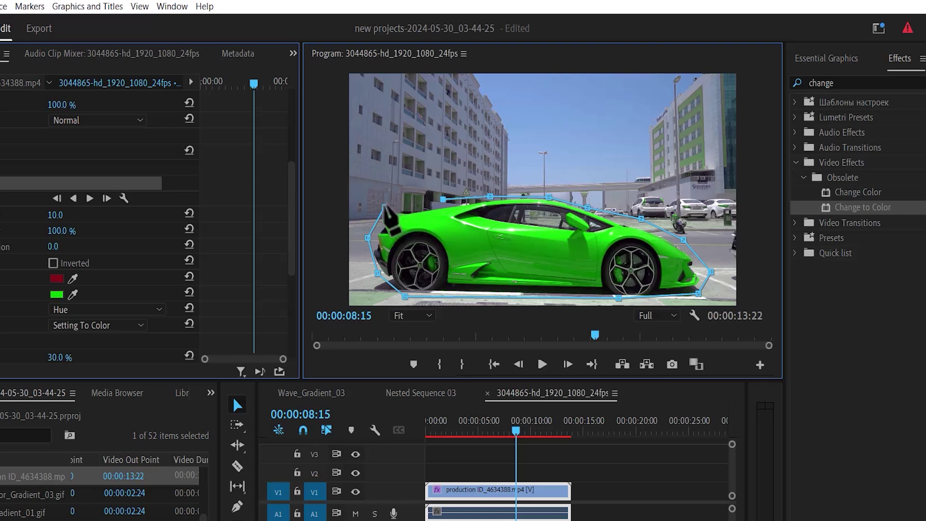